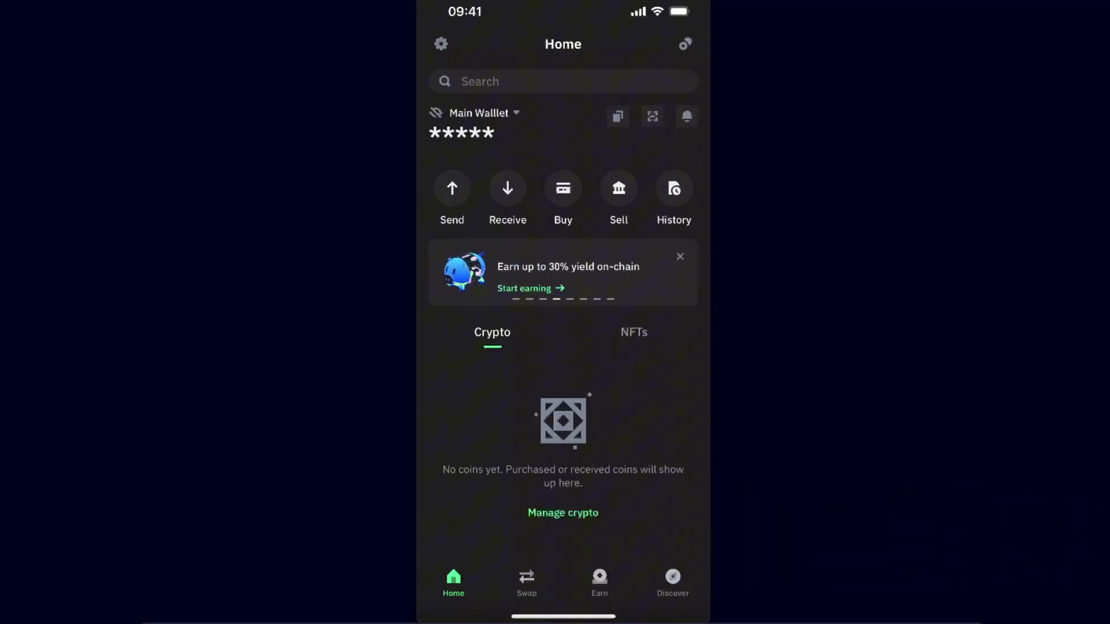
Step: Unhide the Main Wallet balance so it reads $0,00
{"action": "left_click", "coordinate": [436, 113]}
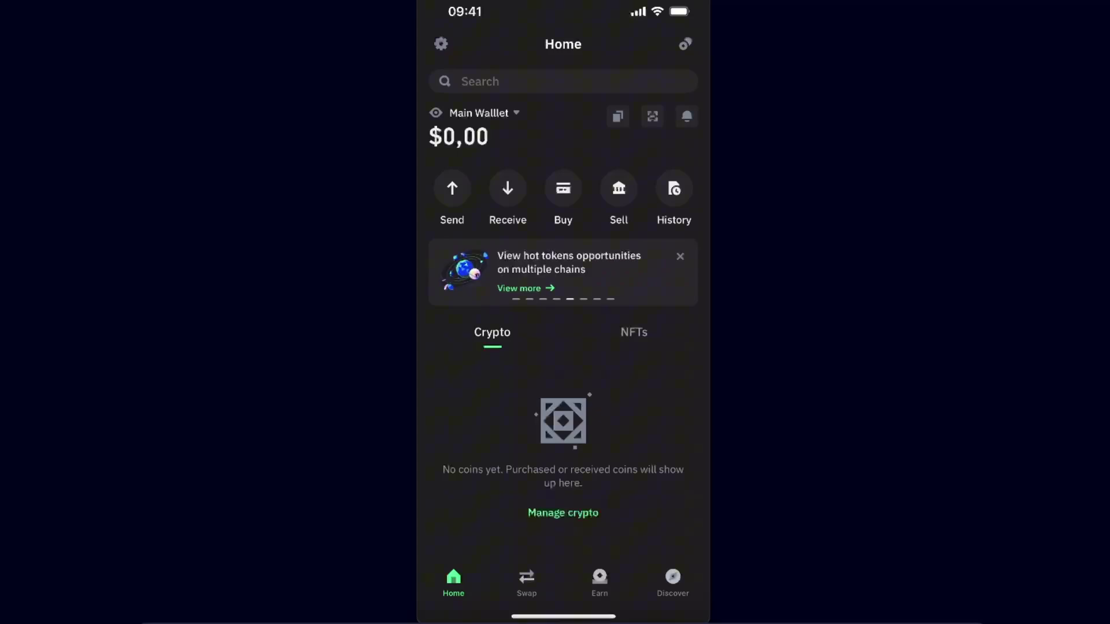
Step: On Manage crypto, filter to the Ethereum network and switch on ETH
{"action": "left_click", "coordinate": [563, 512]}
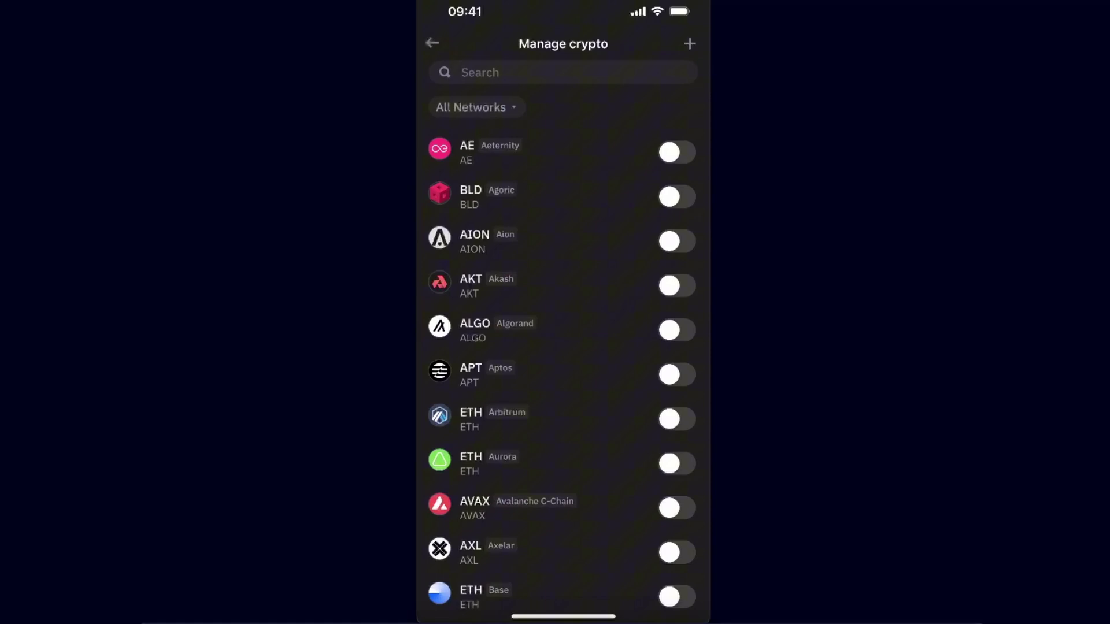
{"action": "left_click", "coordinate": [476, 106]}
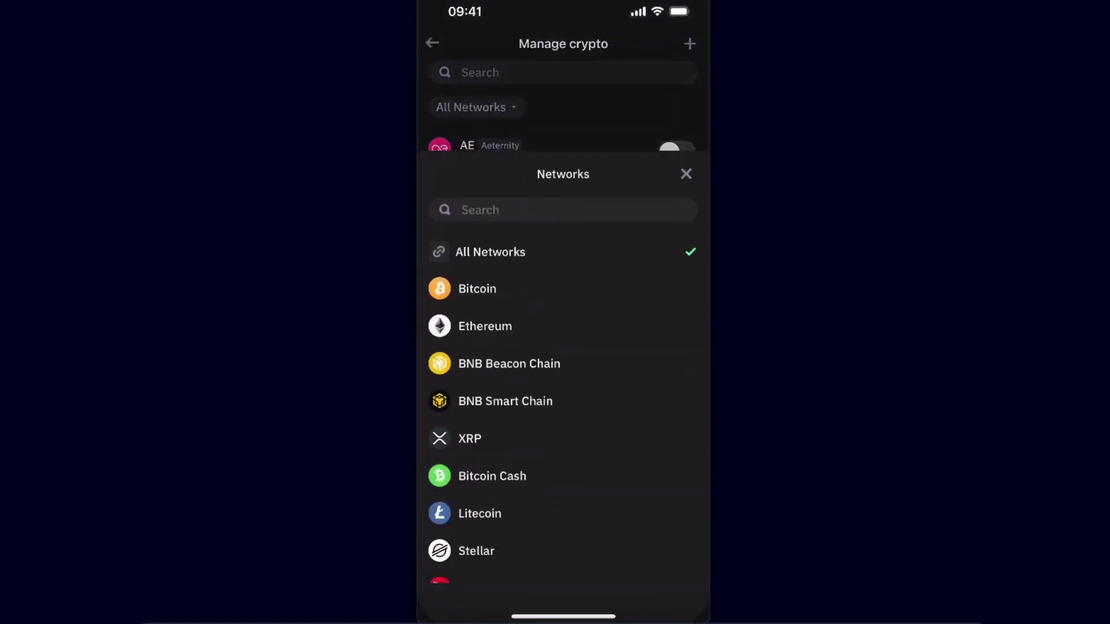
{"action": "left_click", "coordinate": [485, 325]}
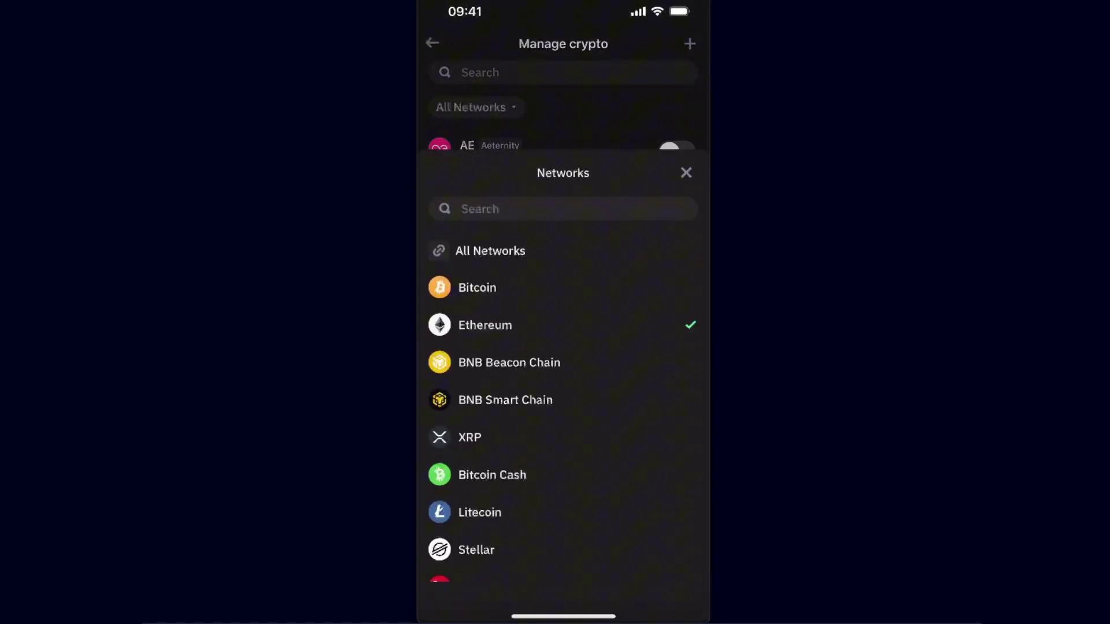
{"action": "left_click", "coordinate": [675, 152]}
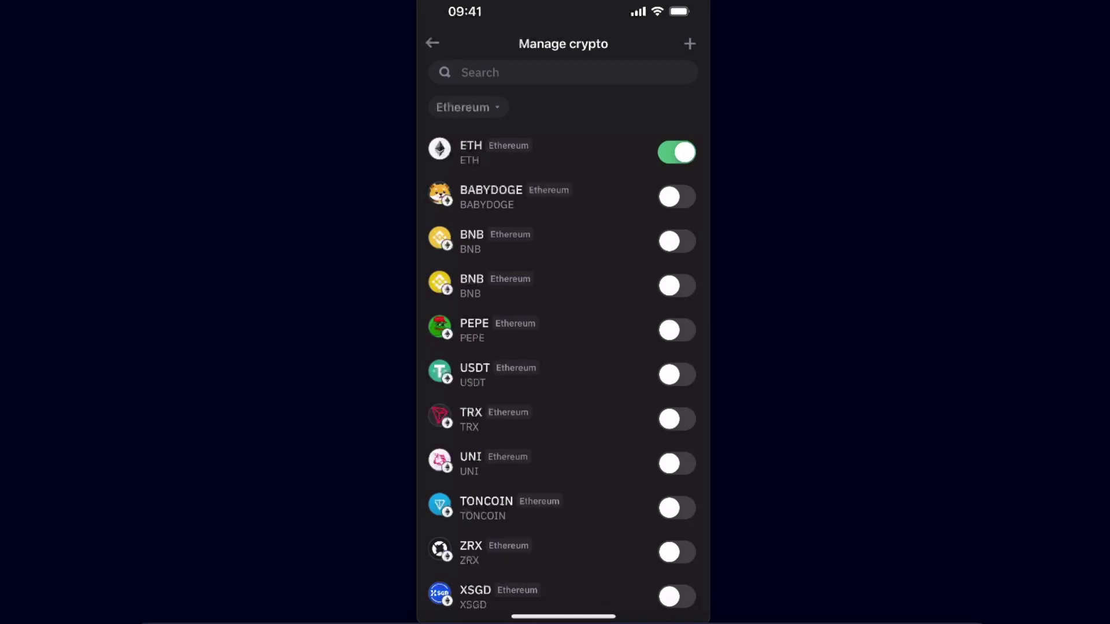
Step: Filter to XRP and BTC to enable them, reset to All Networks and return Home
{"action": "left_click", "coordinate": [466, 106]}
{"action": "scroll", "coordinate": [563, 416], "scroll_direction": "down", "scroll_amount": 5}
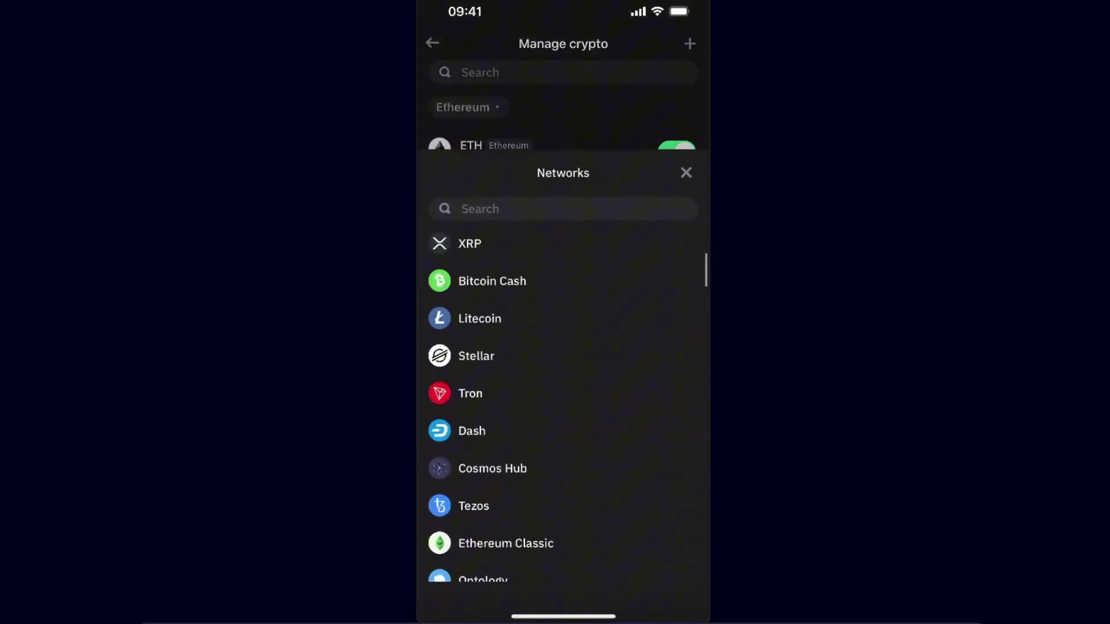
{"action": "scroll", "coordinate": [563, 416], "scroll_direction": "down", "scroll_amount": 3}
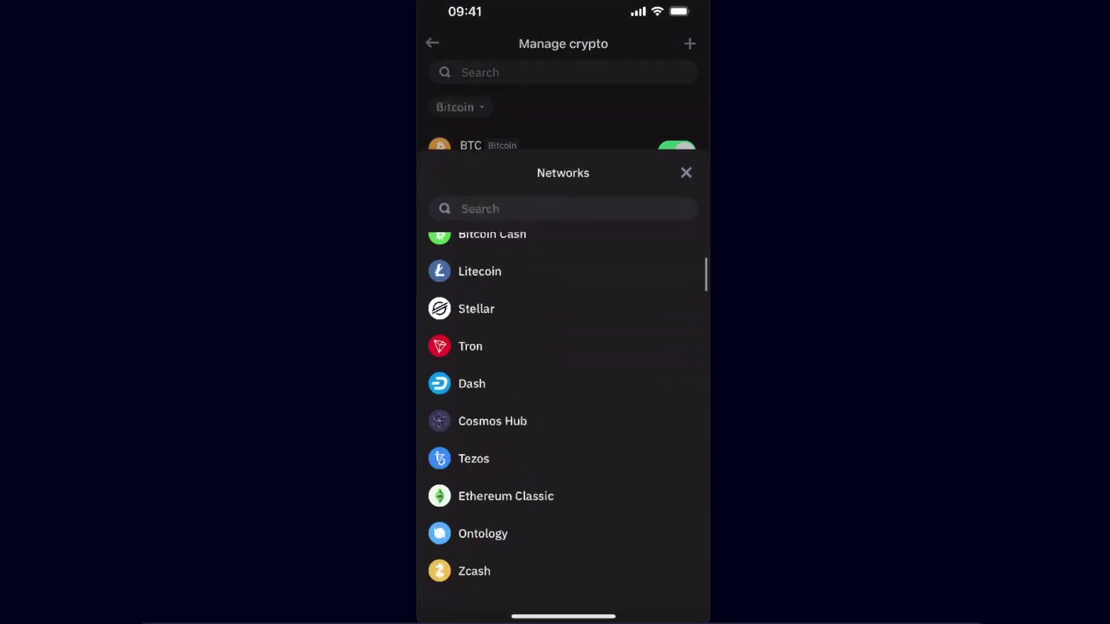
{"action": "scroll", "coordinate": [562, 417], "scroll_direction": "up", "scroll_amount": 1}
{"action": "left_click", "coordinate": [470, 300]}
{"action": "left_click", "coordinate": [451, 107]}
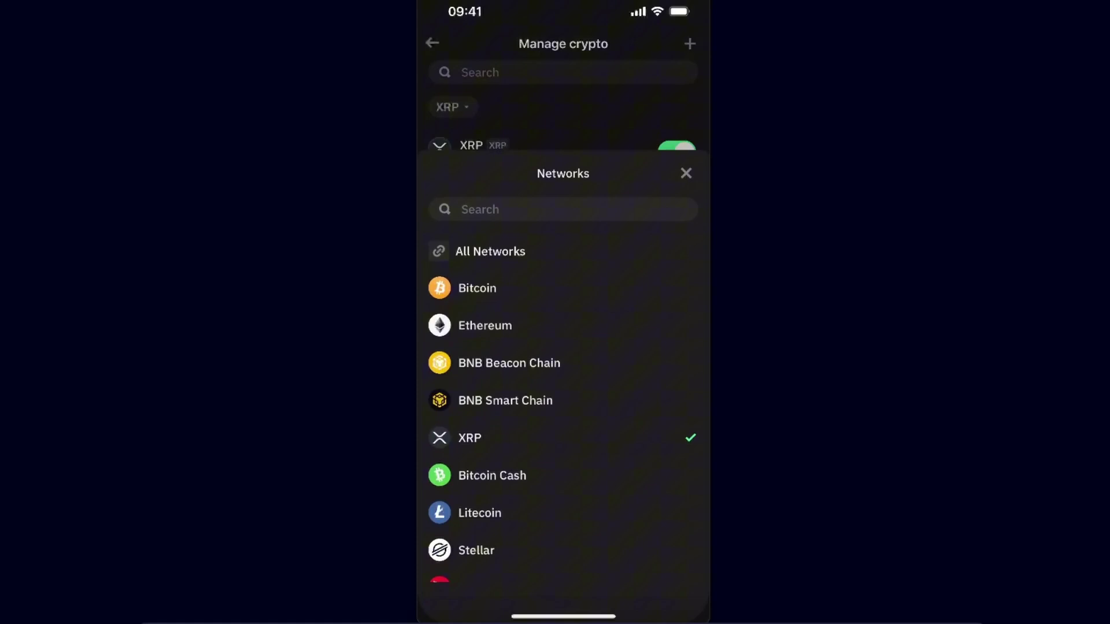
{"action": "scroll", "coordinate": [564, 416], "scroll_direction": "down", "scroll_amount": 3}
{"action": "scroll", "coordinate": [563, 417], "scroll_direction": "up", "scroll_amount": 3}
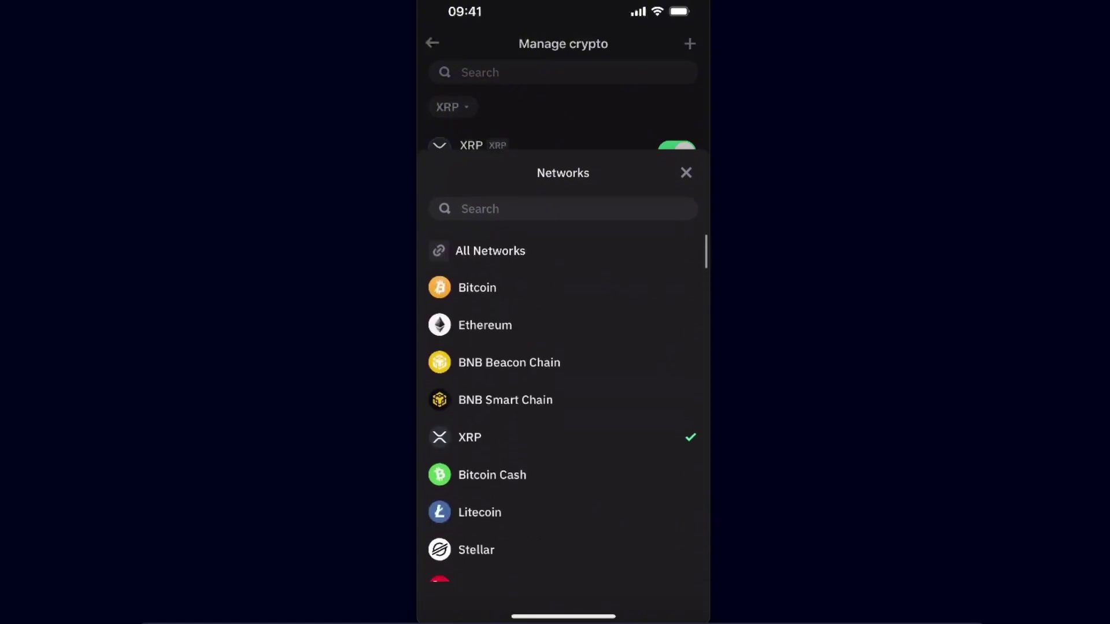
{"action": "left_click", "coordinate": [490, 268]}
{"action": "left_click", "coordinate": [563, 72]}
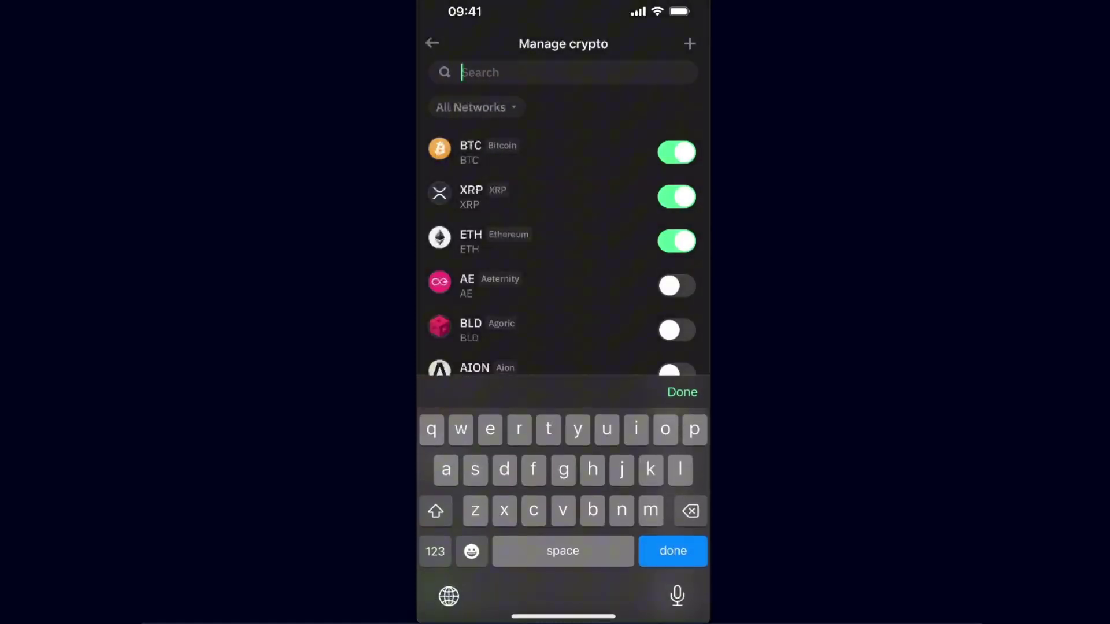
{"action": "left_click", "coordinate": [431, 42]}
{"action": "scroll", "coordinate": [563, 347], "scroll_direction": "down", "scroll_amount": 5}
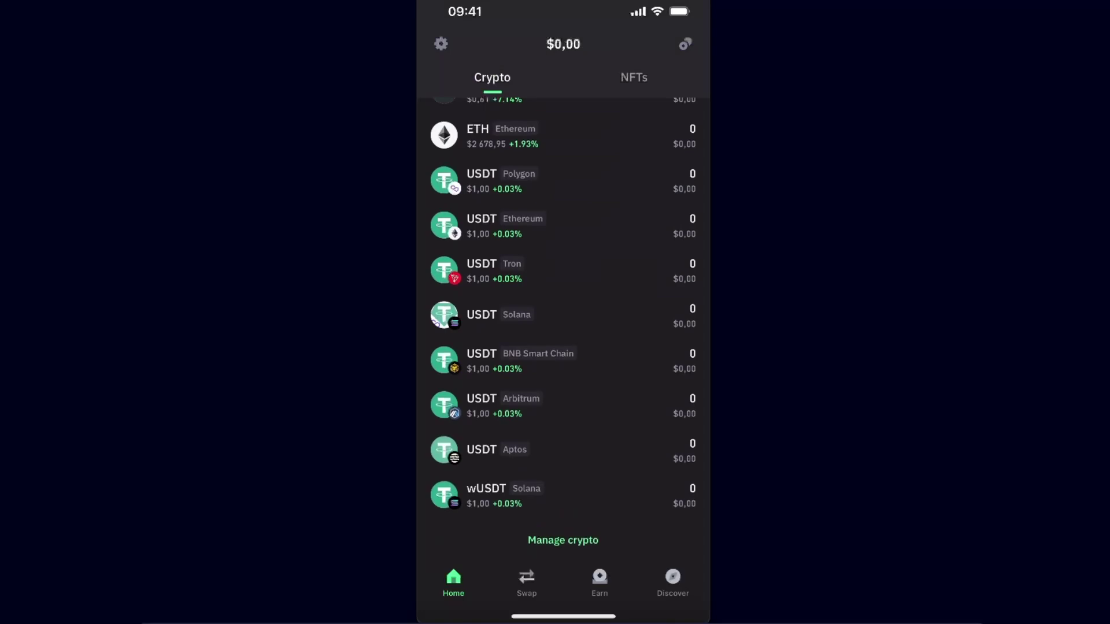
{"action": "scroll", "coordinate": [563, 347], "scroll_direction": "up", "scroll_amount": 5}
{"action": "scroll", "coordinate": [564, 347], "scroll_direction": "up", "scroll_amount": 2}
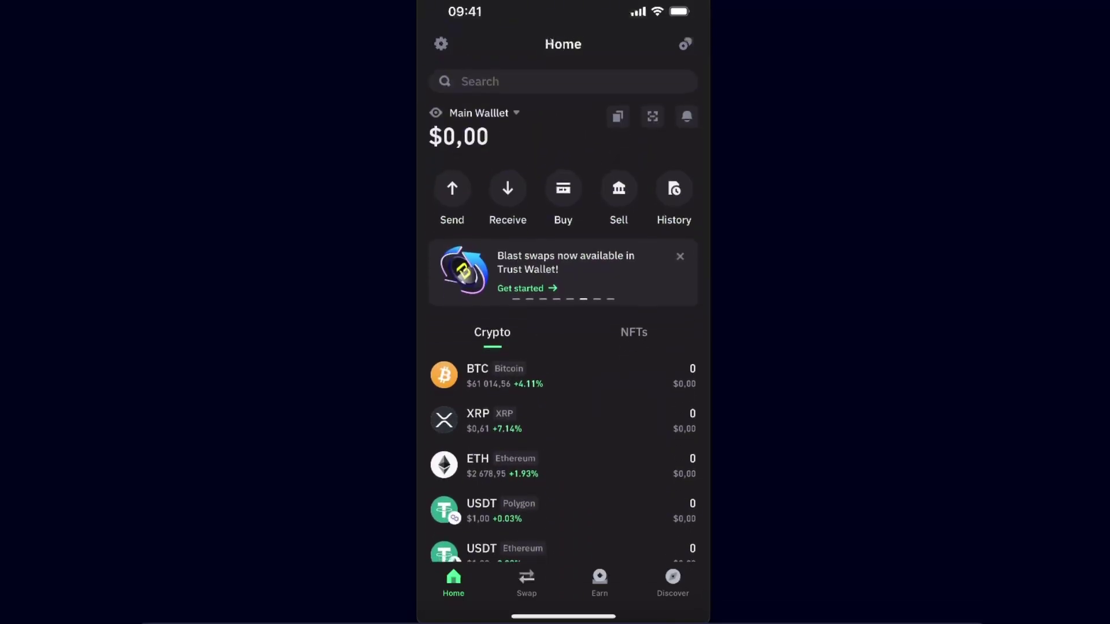
{"action": "left_click", "coordinate": [481, 113]}
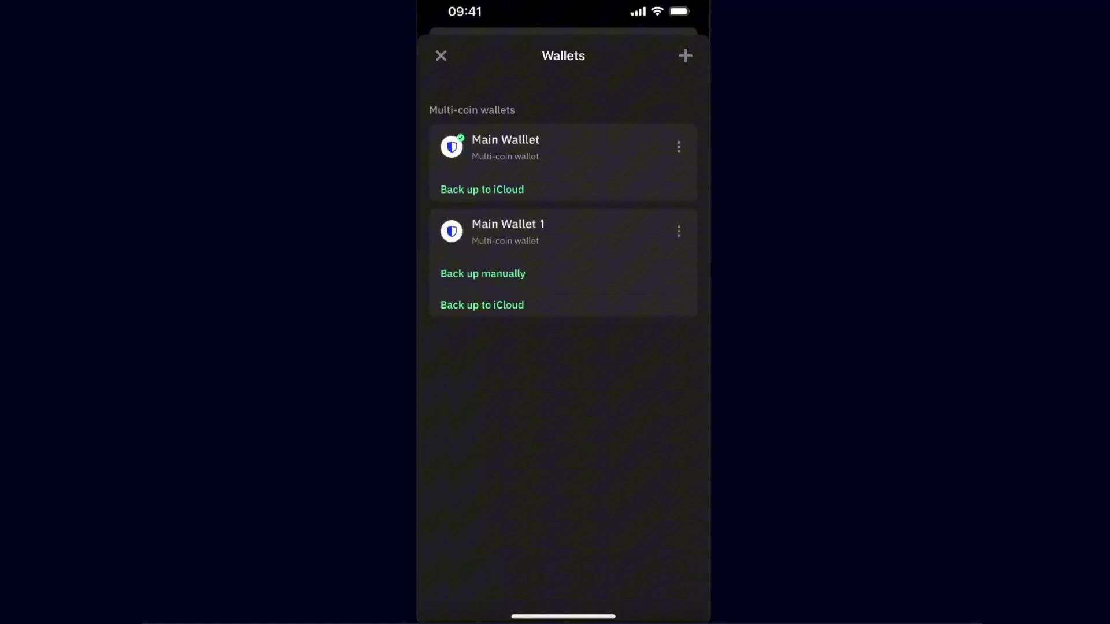
{"action": "left_click", "coordinate": [441, 56]}
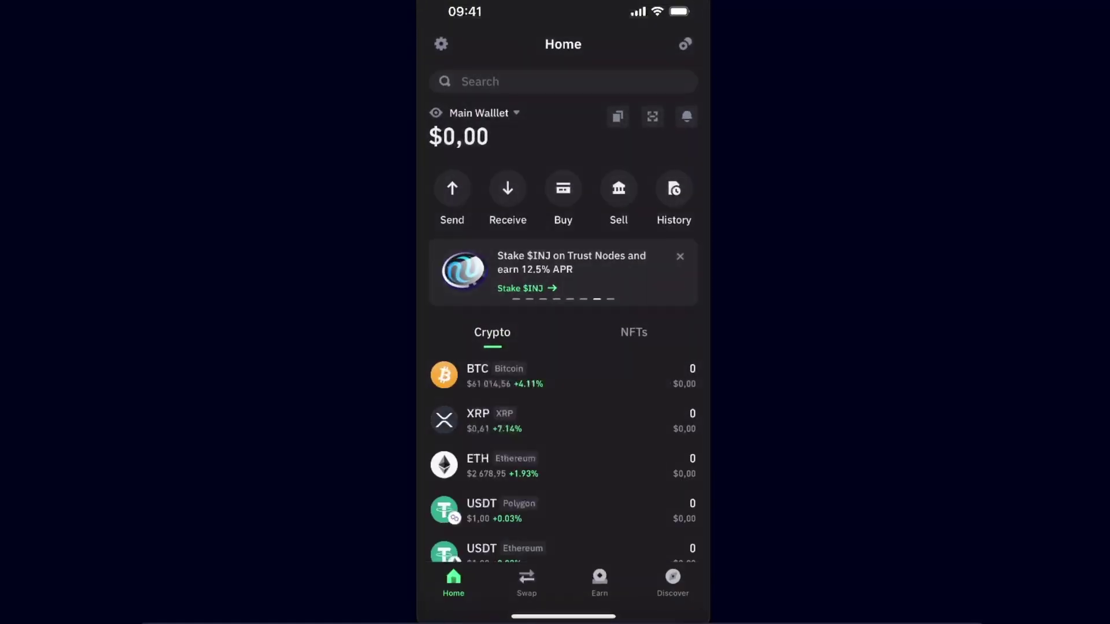
{"action": "left_click", "coordinate": [473, 114]}
{"action": "left_click", "coordinate": [508, 230]}
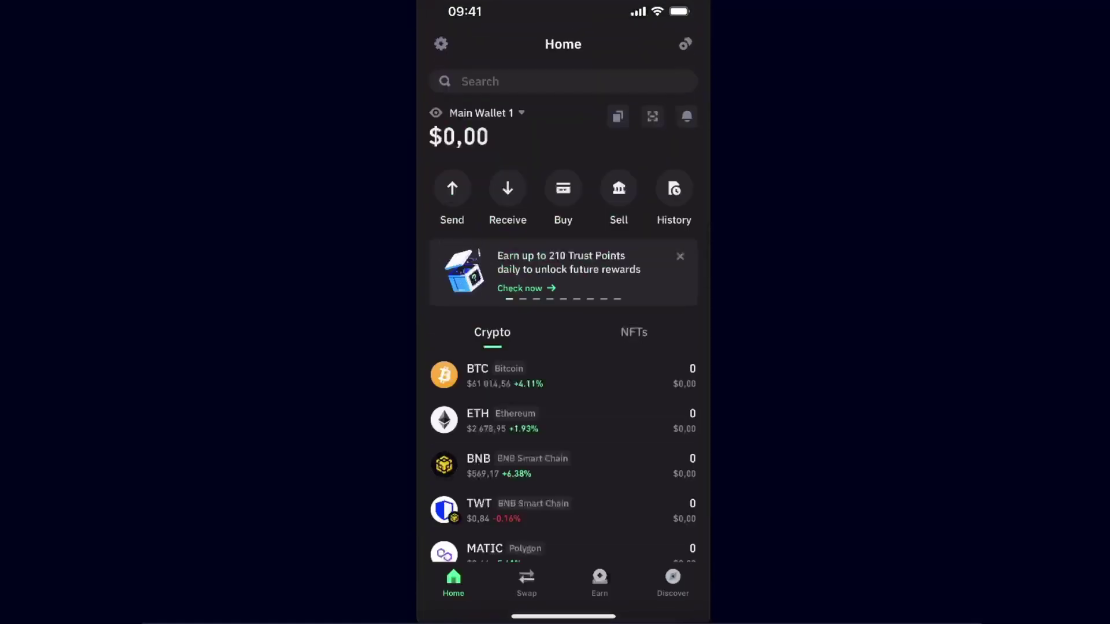
{"action": "scroll", "coordinate": [563, 348], "scroll_direction": "down", "scroll_amount": 5}
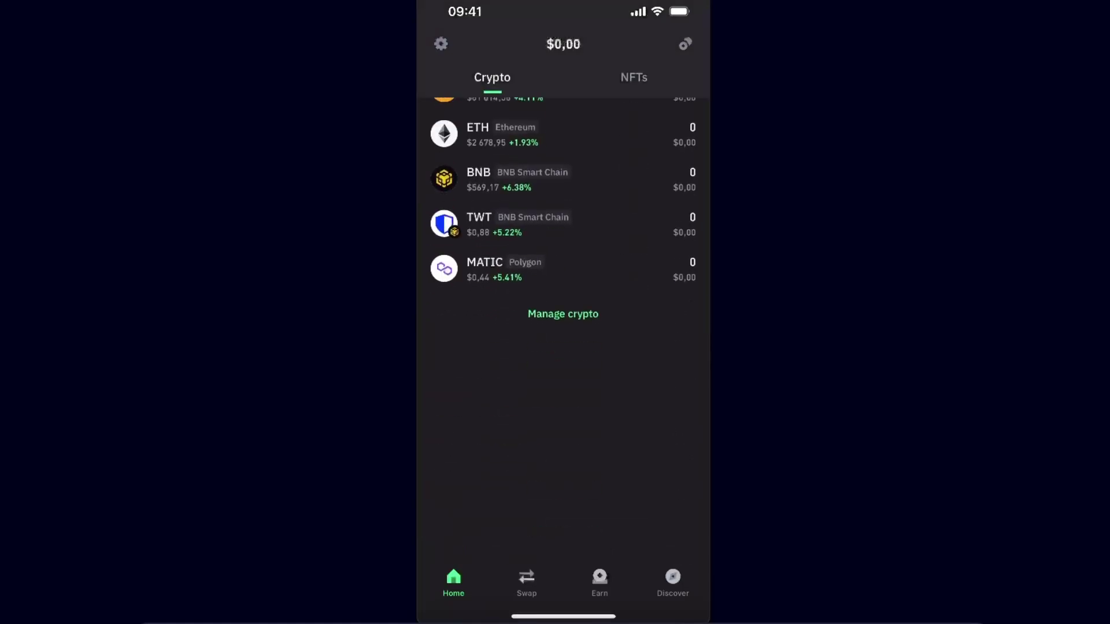
{"action": "scroll", "coordinate": [563, 347], "scroll_direction": "up", "scroll_amount": 5}
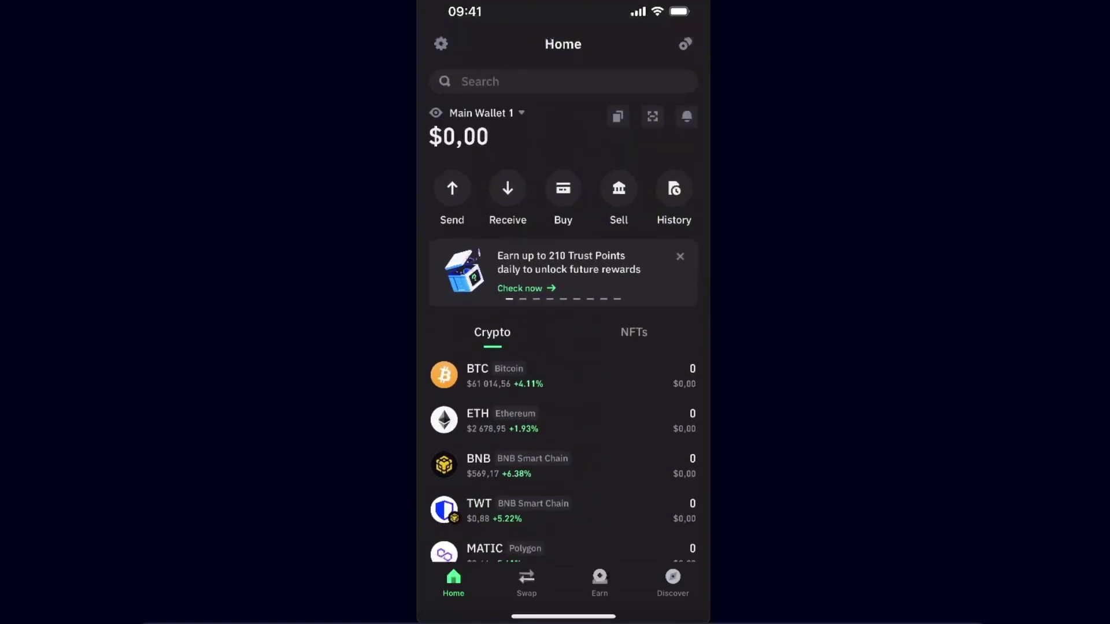
{"action": "left_click", "coordinate": [482, 114]}
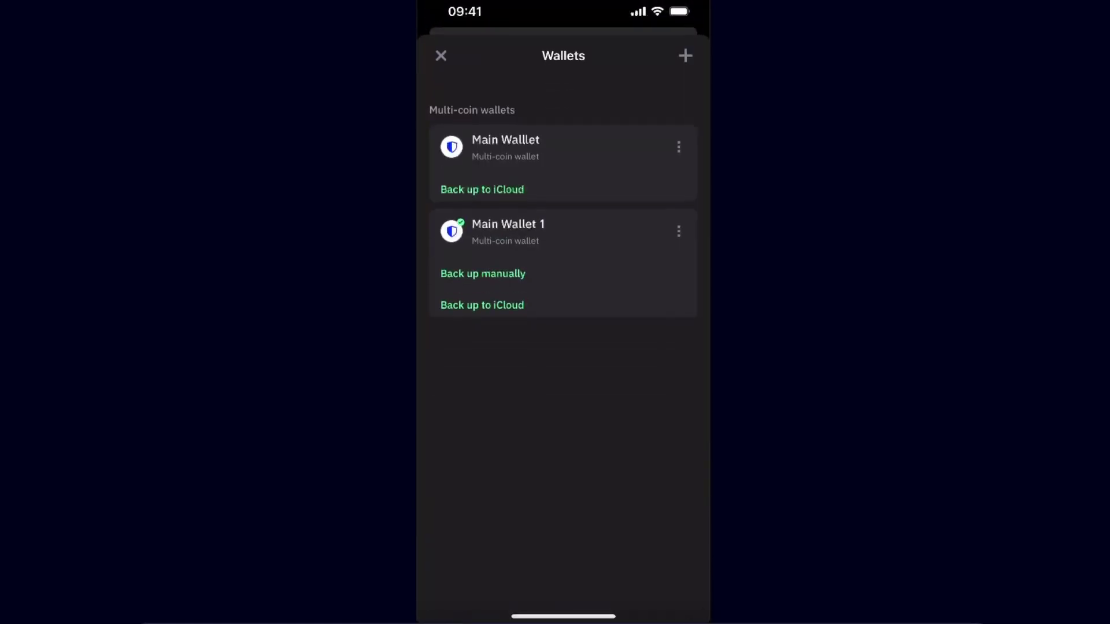
{"action": "left_click", "coordinate": [508, 143]}
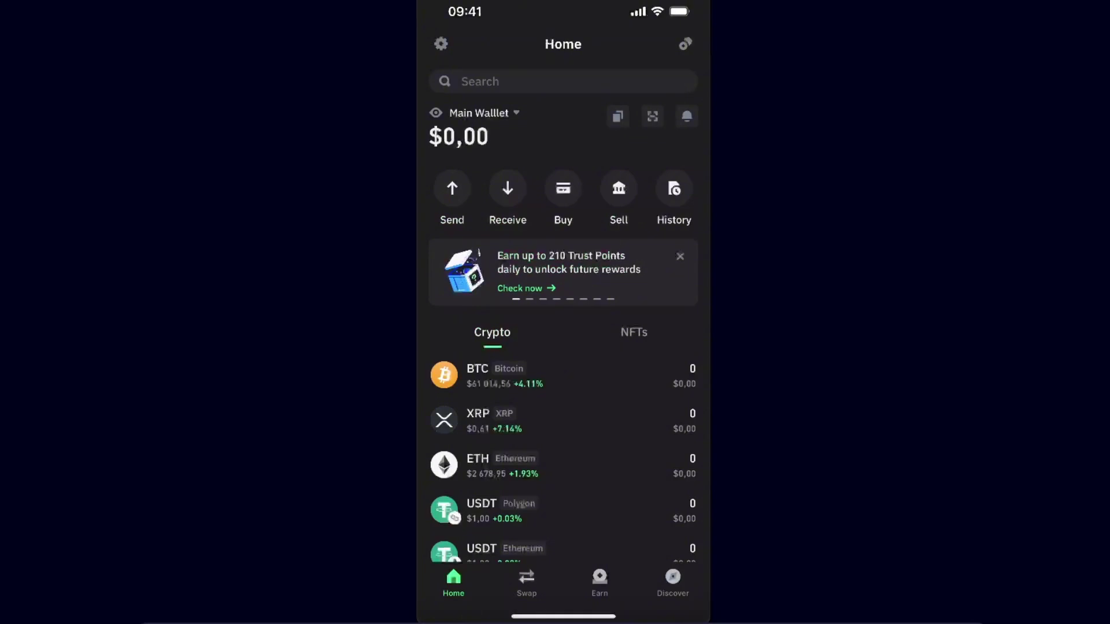